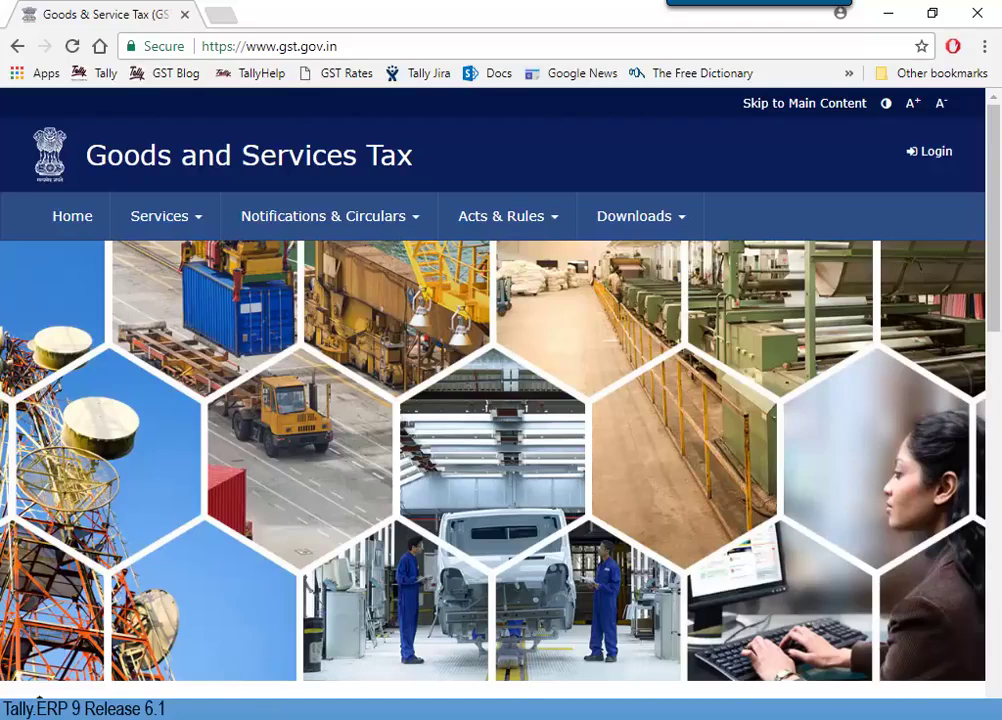
Open the download page of the Returns Offline Tool on the GST portal.
{"action": "left_click", "coordinate": [641, 216]}
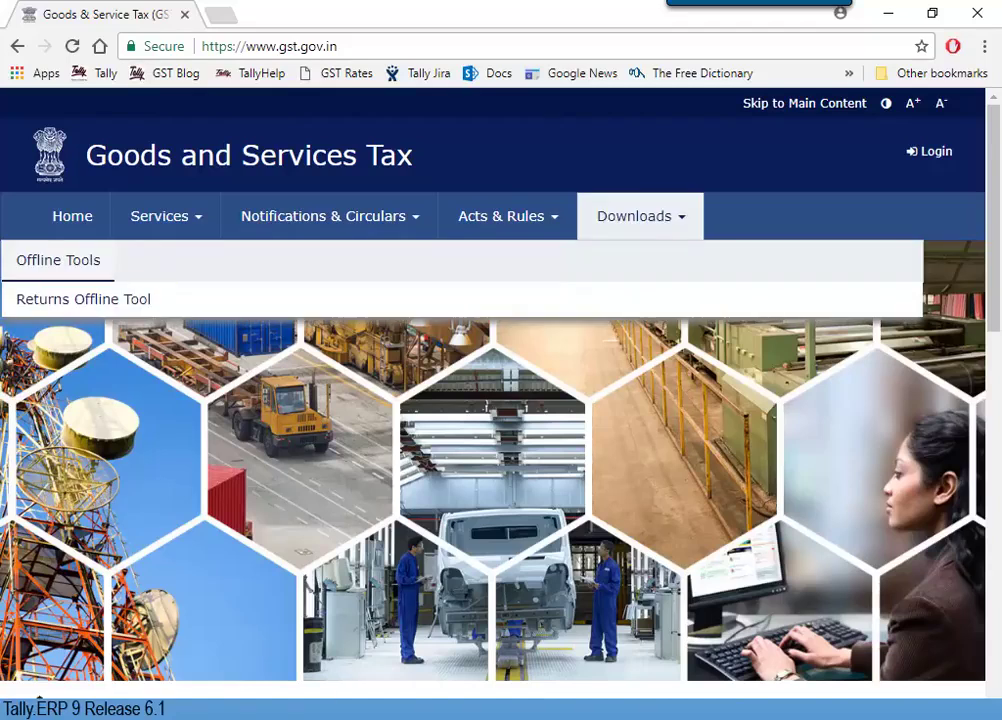
{"action": "left_click", "coordinate": [84, 299]}
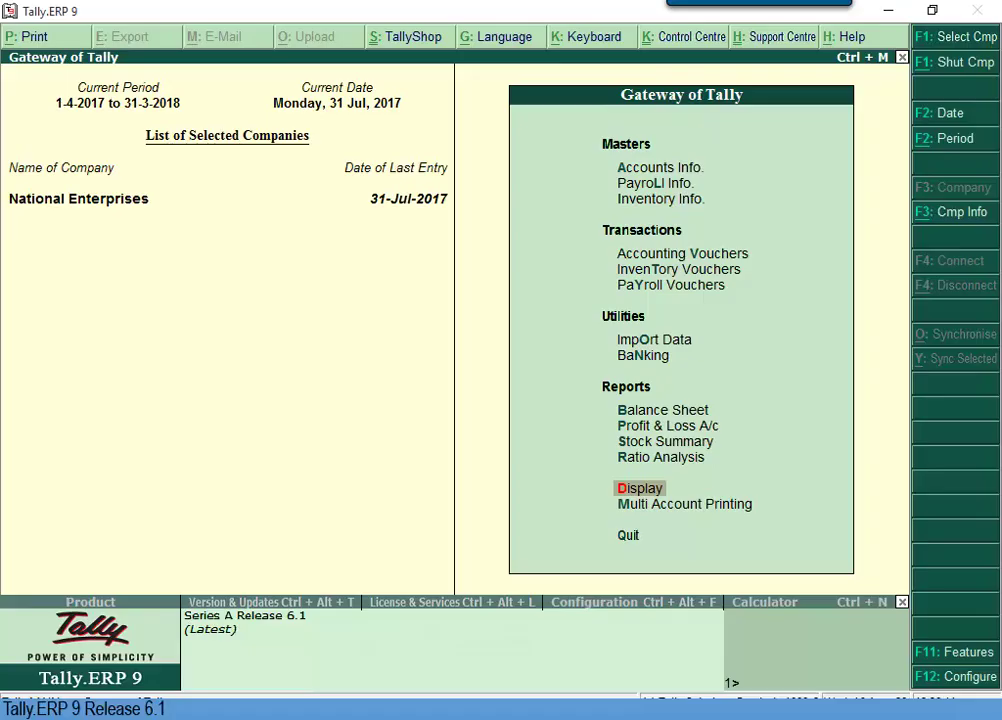
In Tally.ERP 9, open the GSTR-1 report from the GST statutory reports.
{"action": "key", "text": "Return"}
{"action": "key", "text": "Down"}
{"action": "key", "text": "Down"}
{"action": "key", "text": "Down"}
{"action": "key", "text": "Down"}
{"action": "key", "text": "Down"}
{"action": "key", "text": "Down"}
{"action": "key", "text": "Return"}
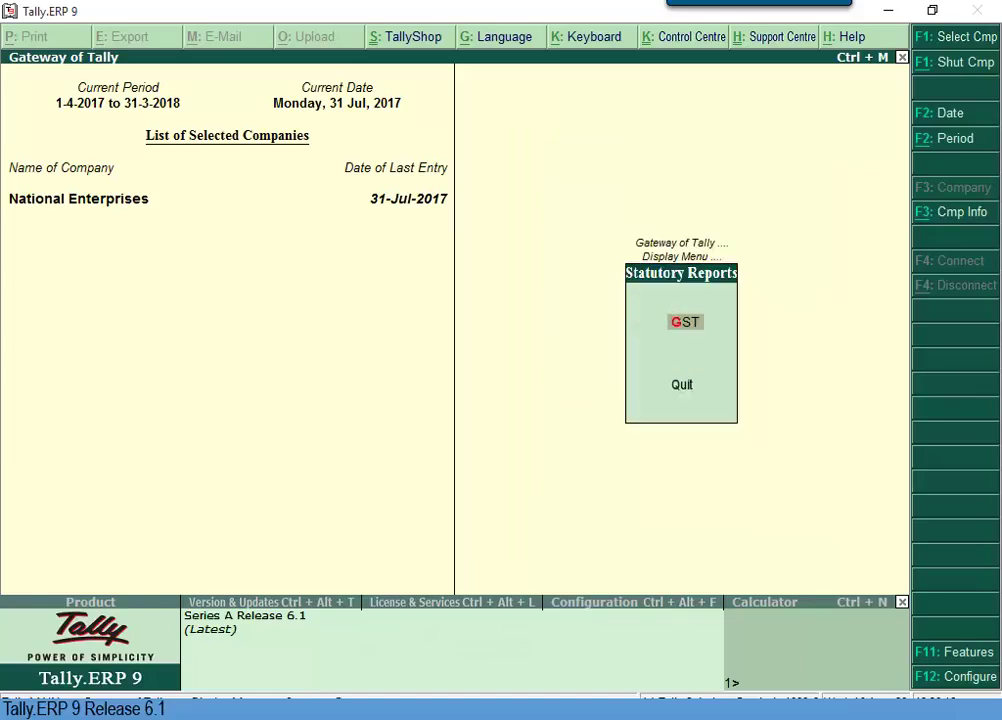
{"action": "key", "text": "Return"}
{"action": "key", "text": "Return"}
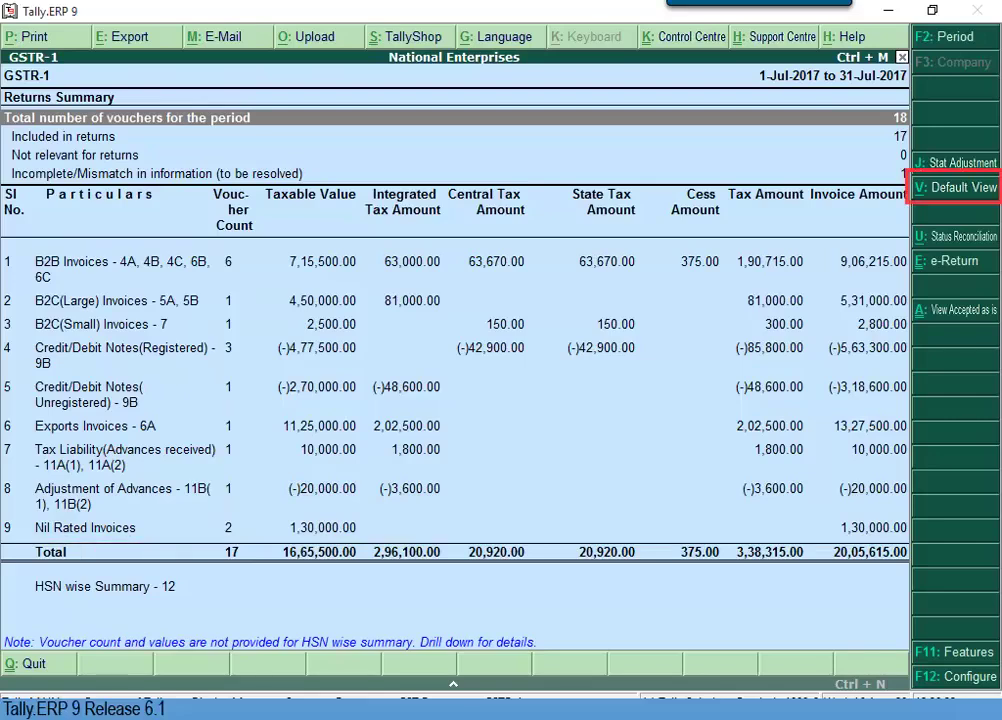
Switch the GSTR-1 report to the default view and show it in detailed form.
{"action": "key", "text": "ctrl+v"}
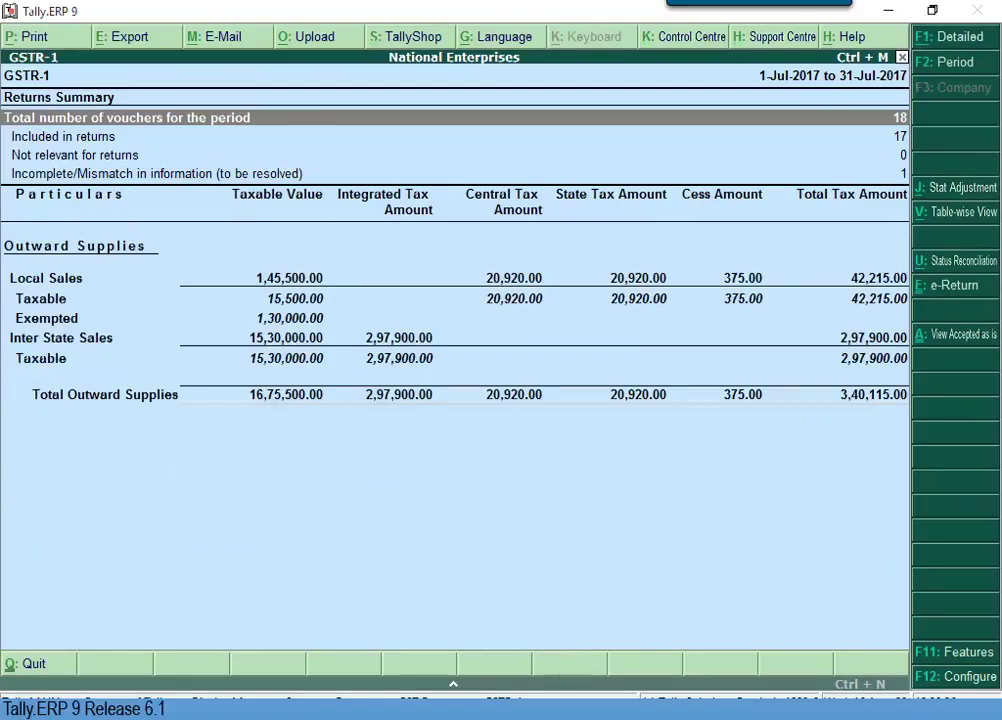
{"action": "key", "text": "alt+F1"}
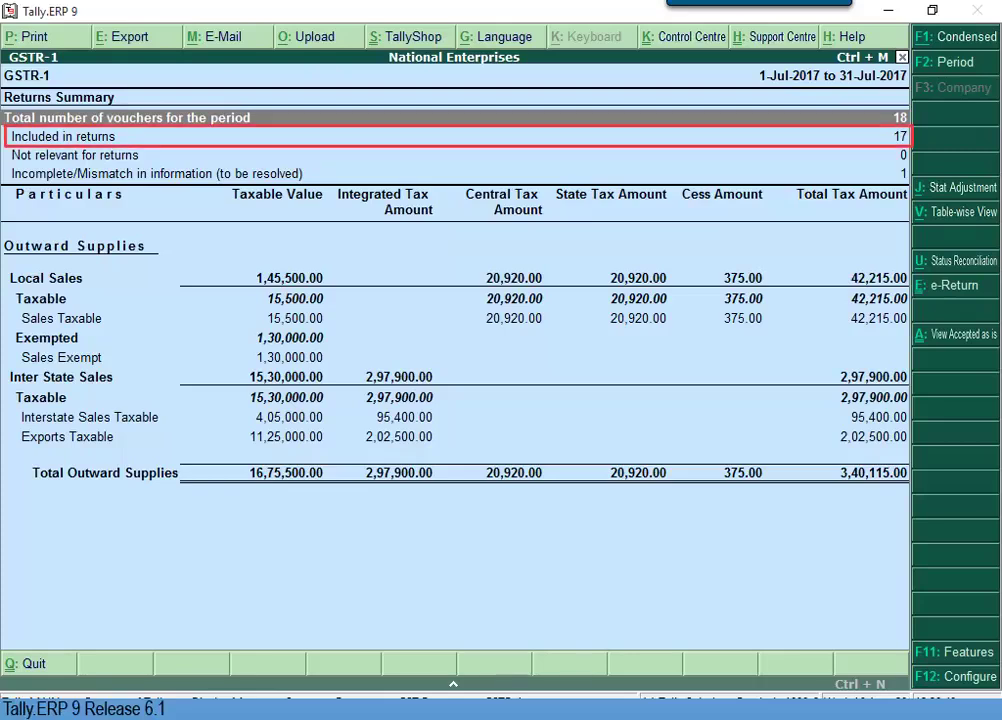
Resolve the incomplete/mismatch voucher exception by setting its original sale details to <= 2.5 lakhs.
{"action": "key", "text": "Down"}
{"action": "key", "text": "Down"}
{"action": "key", "text": "Down"}
{"action": "key", "text": "Return"}
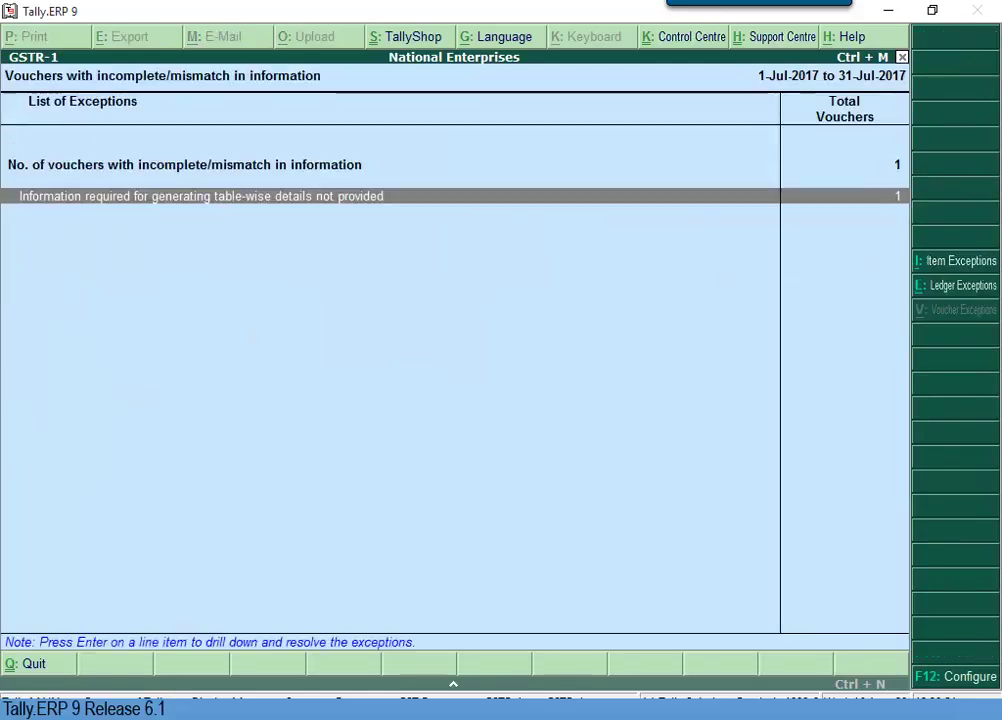
{"action": "key", "text": "Return"}
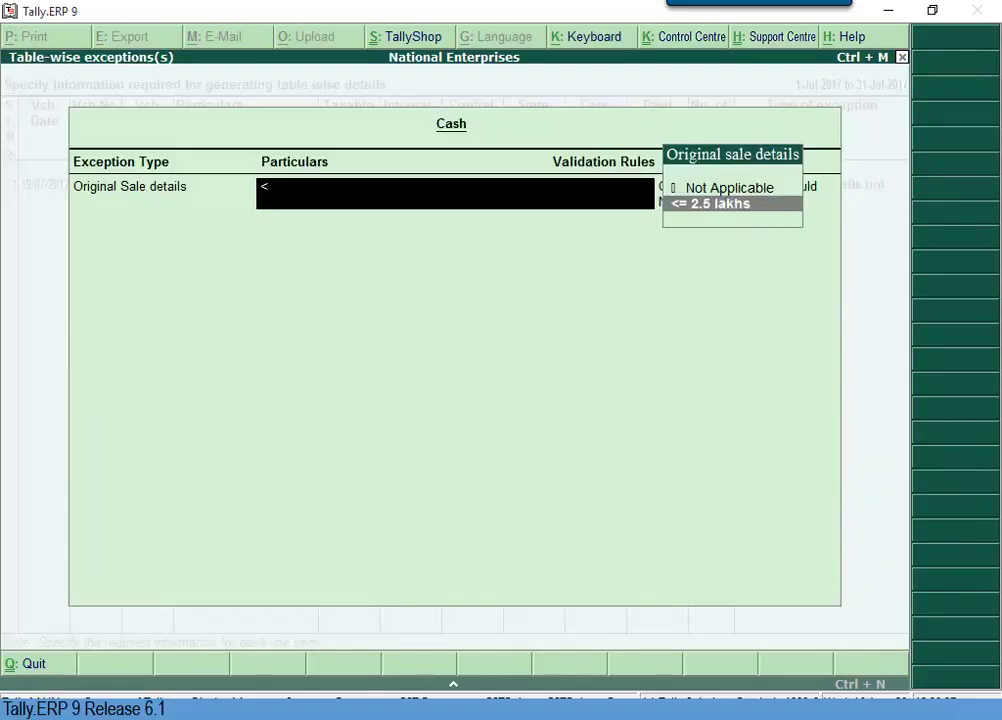
{"action": "key", "text": "Return"}
{"action": "key", "text": "Return"}
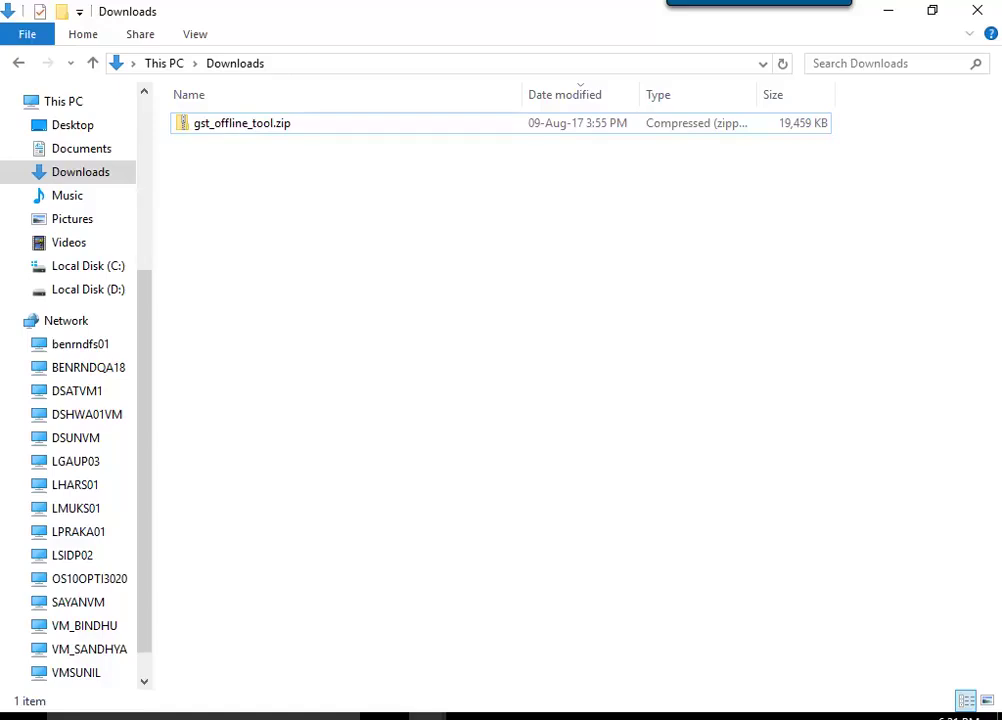
In File Explorer, extract gst_offline_tool.zip and install GST Offline Tool into C:\GST Offline Tool.
{"action": "right_click", "coordinate": [243, 124]}
{"action": "mouse_move", "coordinate": [300, 291]}
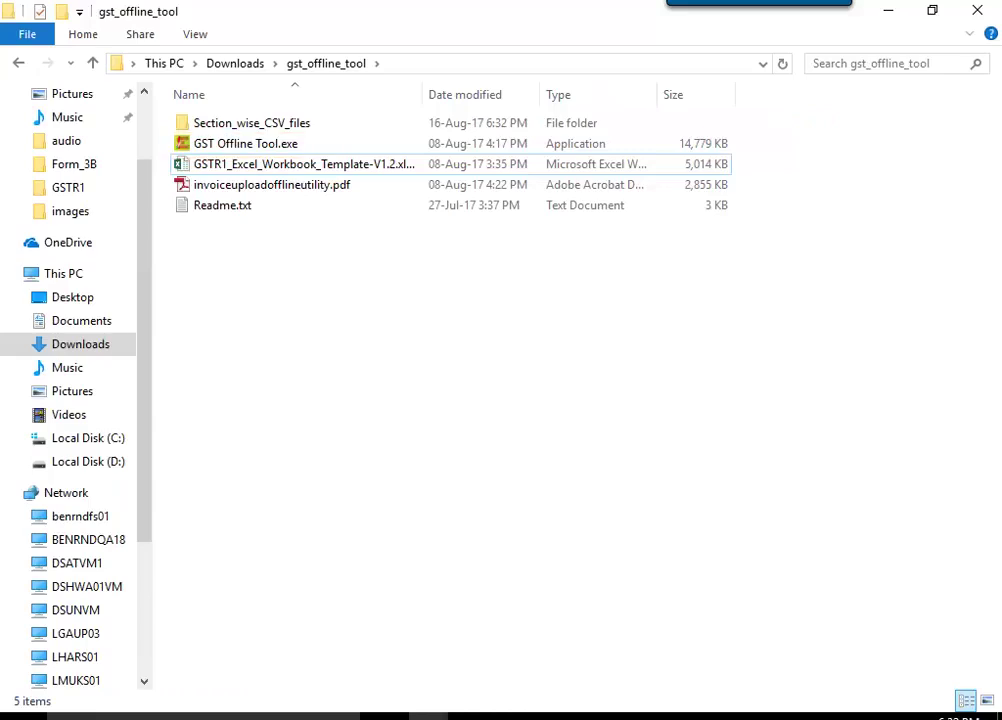
{"action": "double_click", "coordinate": [246, 144]}
{"action": "key", "text": "Return"}
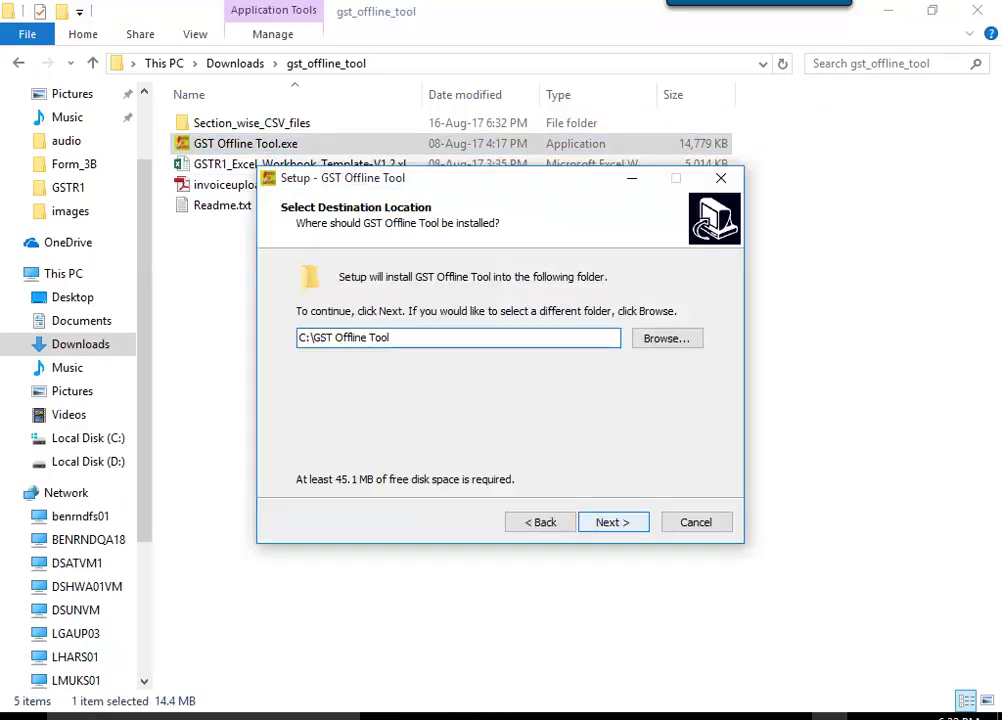
{"action": "key", "text": "Return"}
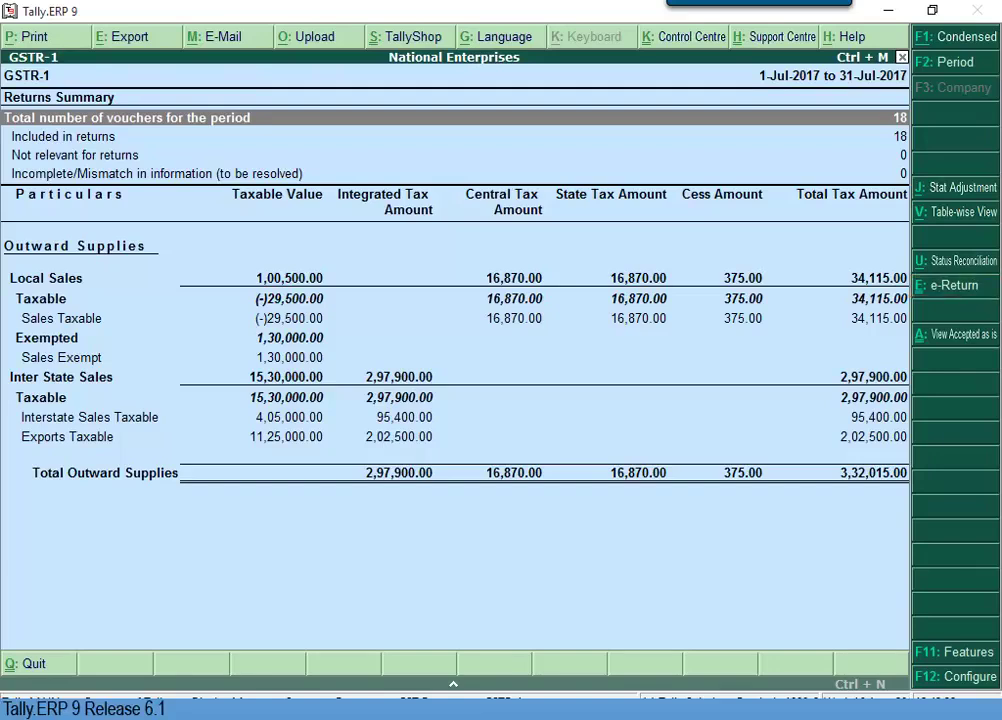
In Tally.ERP 9, export the July 2017 GSTR-1 report to C:\Data\6.0 in Excel (Spreadsheet) format.
{"action": "key", "text": "alt+e"}
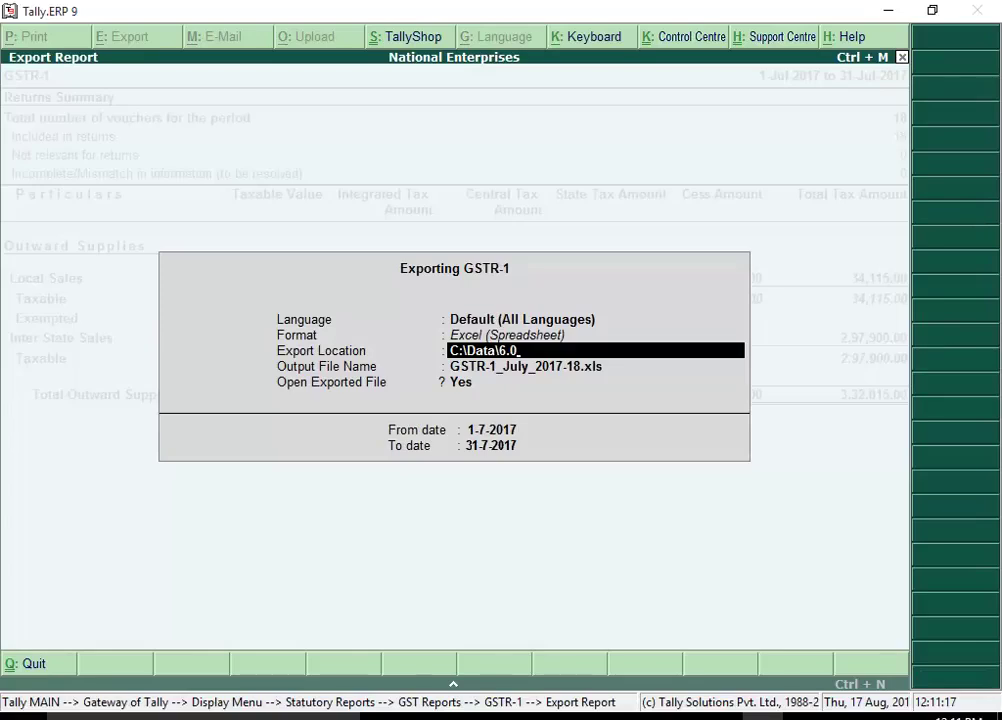
{"action": "key", "text": "ctrl+a"}
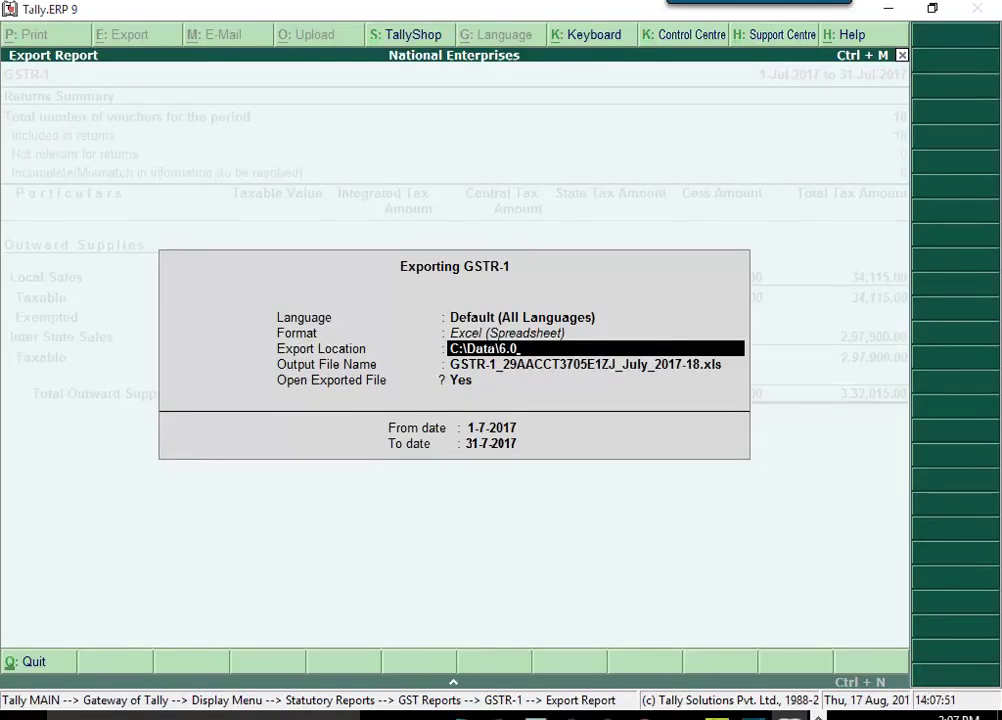
{"action": "key", "text": "ctrl+a"}
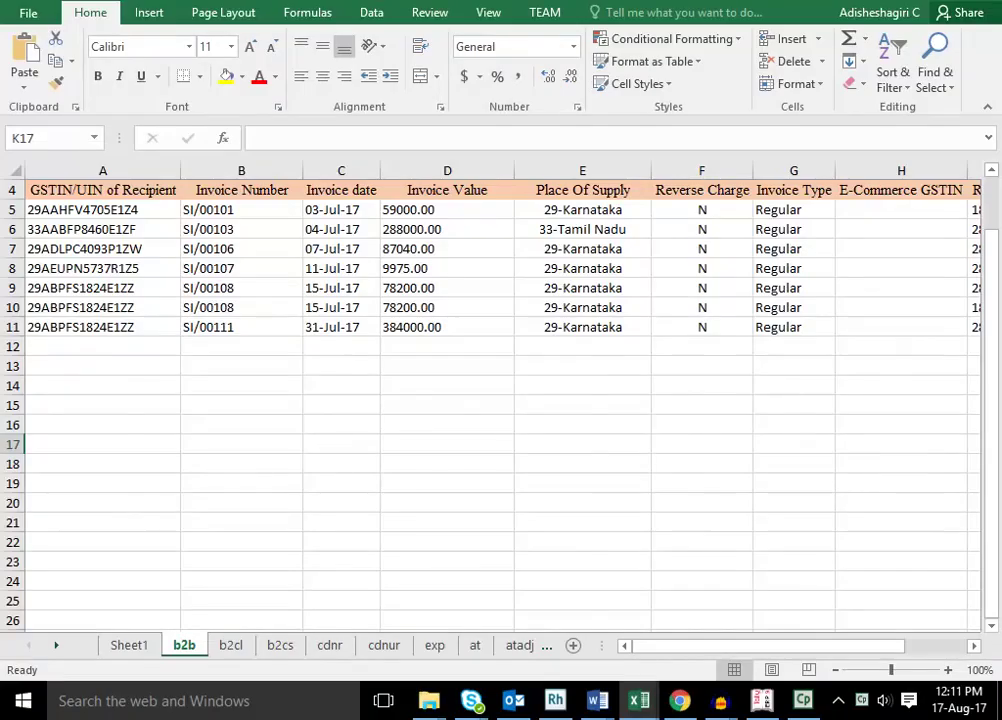
Look through the b2cl, b2cs and following section sheets of the exported GSTR-1 workbook in Excel.
{"action": "left_click", "coordinate": [231, 646]}
{"action": "left_click", "coordinate": [280, 646]}
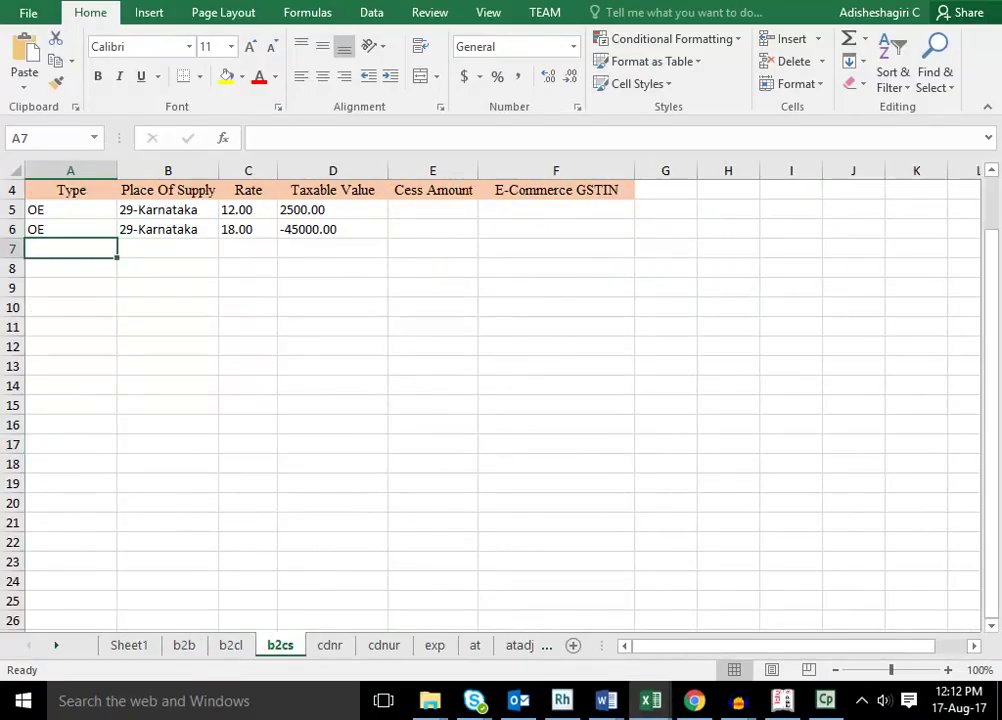
{"action": "key", "text": "ctrl+Page_Down"}
{"action": "key", "text": "ctrl+Page_Down"}
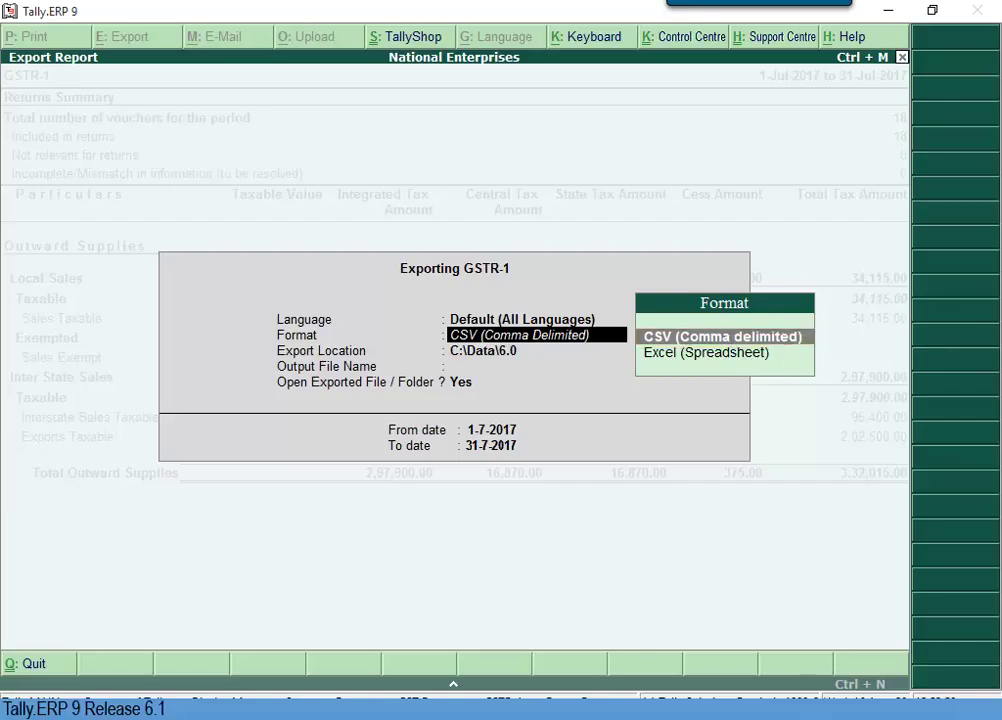
In Tally.ERP 9, export the July 2017 GSTR-1 report to C:\Data\6.0 in CSV (Comma delimited) format.
{"action": "key", "text": "Return"}
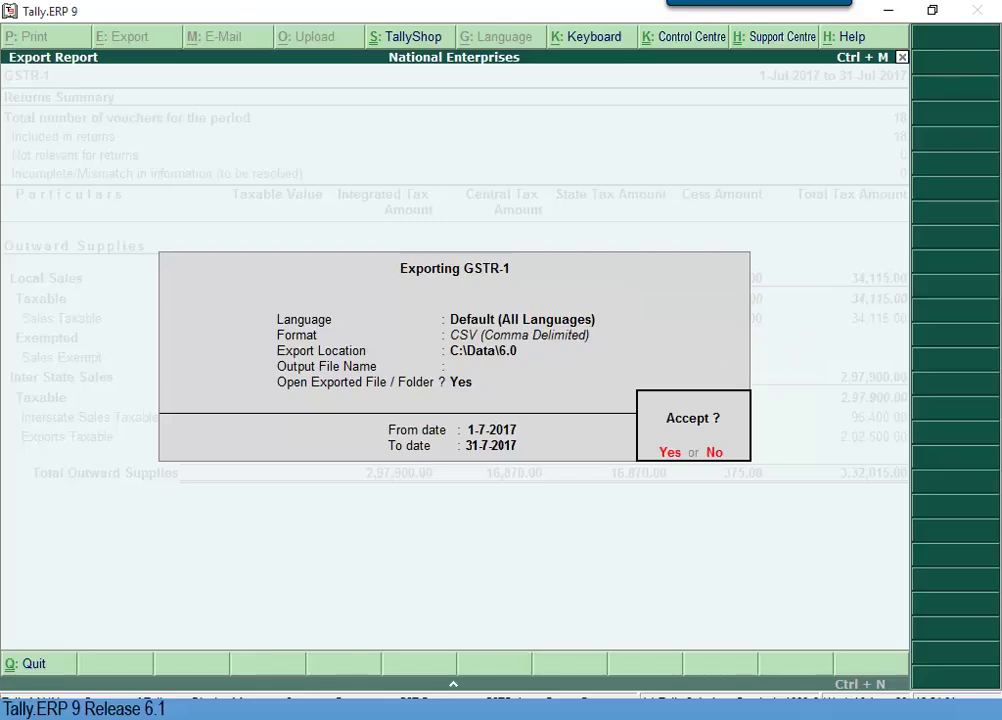
{"action": "key", "text": "Return"}
Look over the exported section files in the 6.0 folder, including b2b.csv, b2cs.csv, cdnr.csv and cdnur.csv.
{"action": "left_click", "coordinate": [213, 246]}
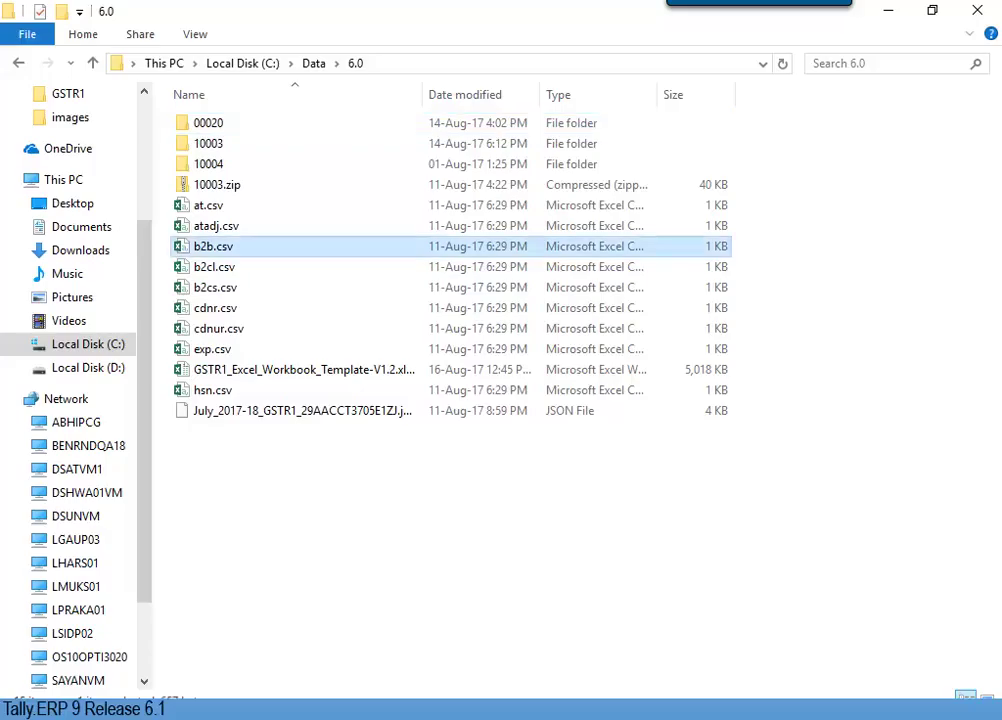
{"action": "left_click", "coordinate": [215, 287]}
{"action": "left_click", "coordinate": [215, 308]}
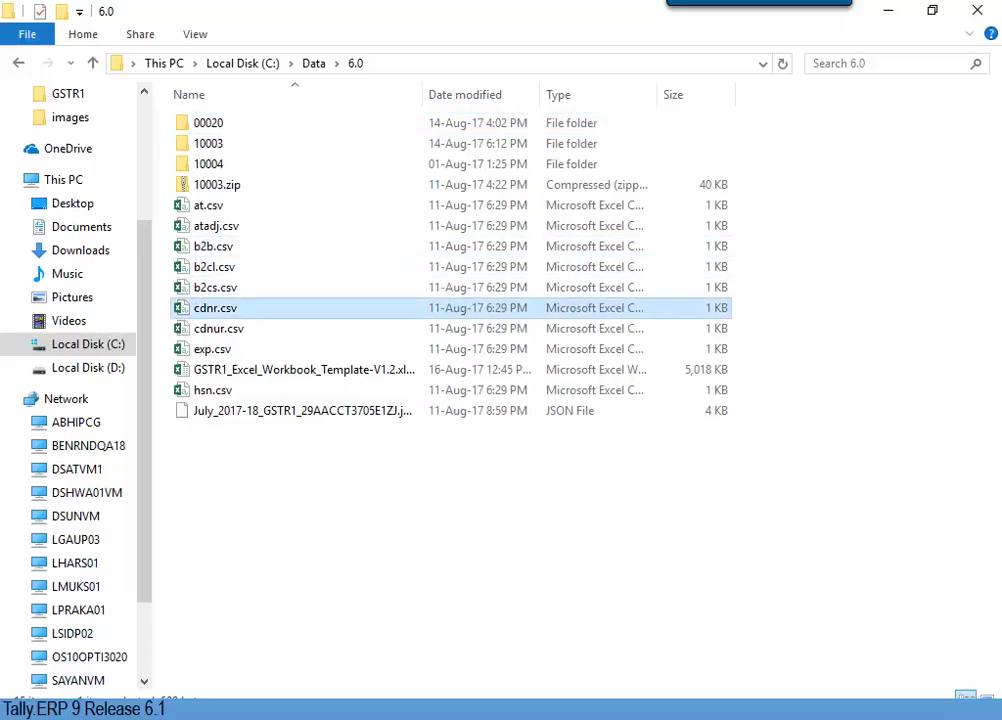
{"action": "left_click", "coordinate": [218, 329]}
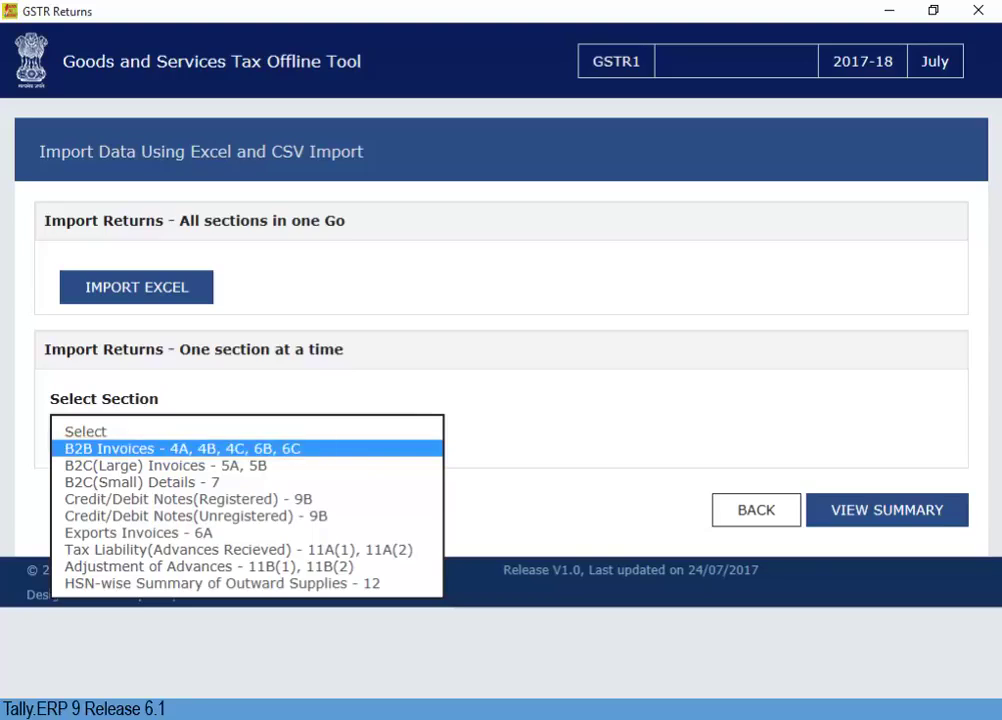
In GST Offline Tool, choose B2B Invoices - 4A, 4B, 4C, 6B, 6C as the section for import.
{"action": "key", "text": "Return"}
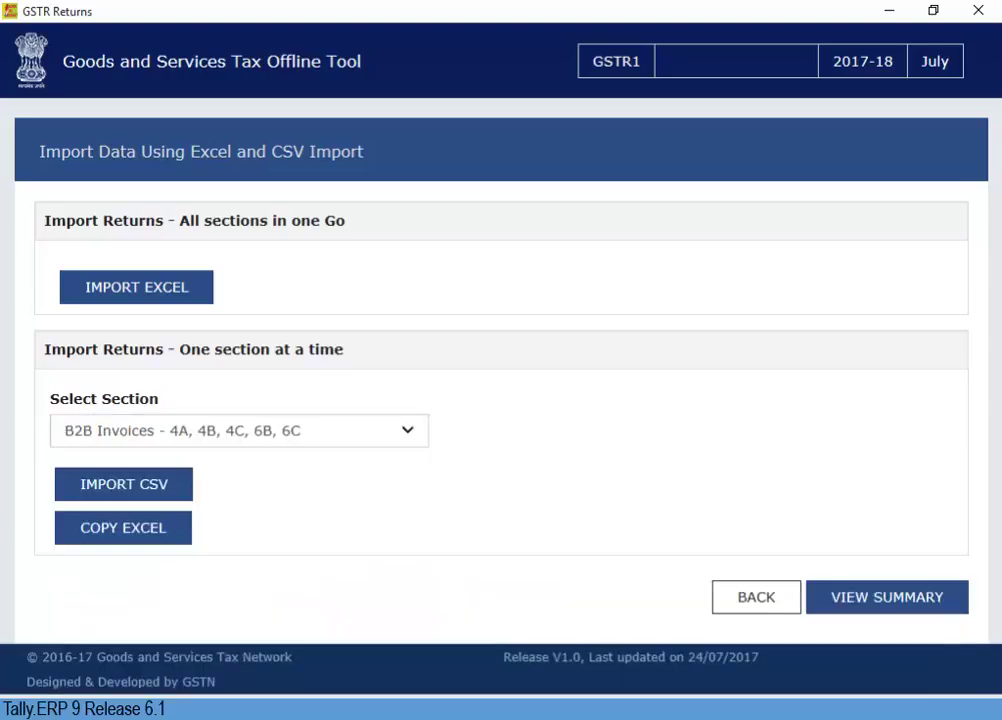